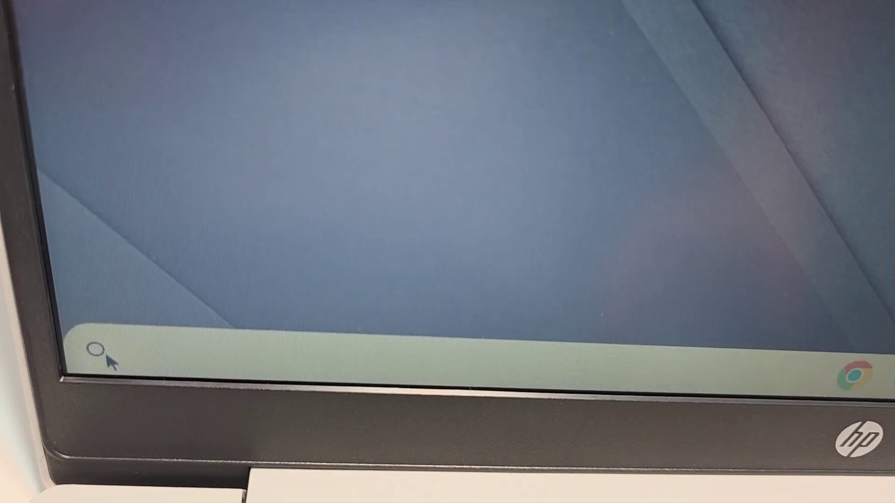
- Launch Settings from the app launcher and show the About ChromeOS page (version 139.0.7258.164)
left_click(102, 357)
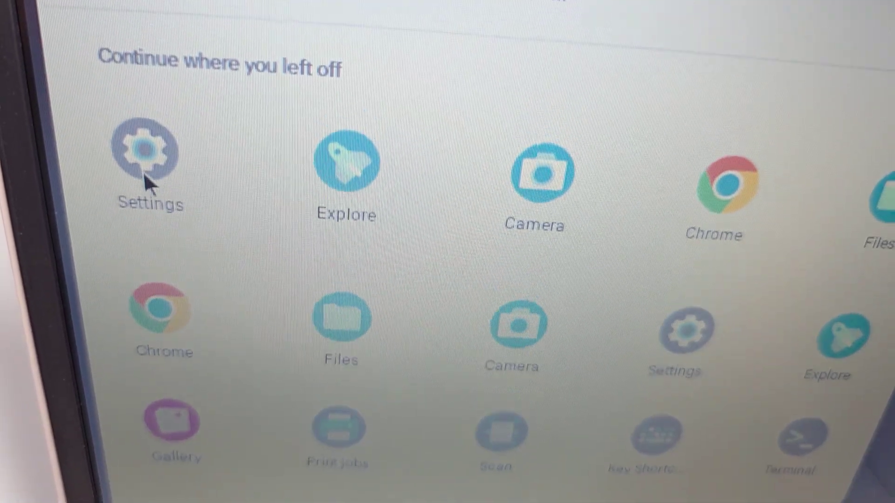
left_click(128, 159)
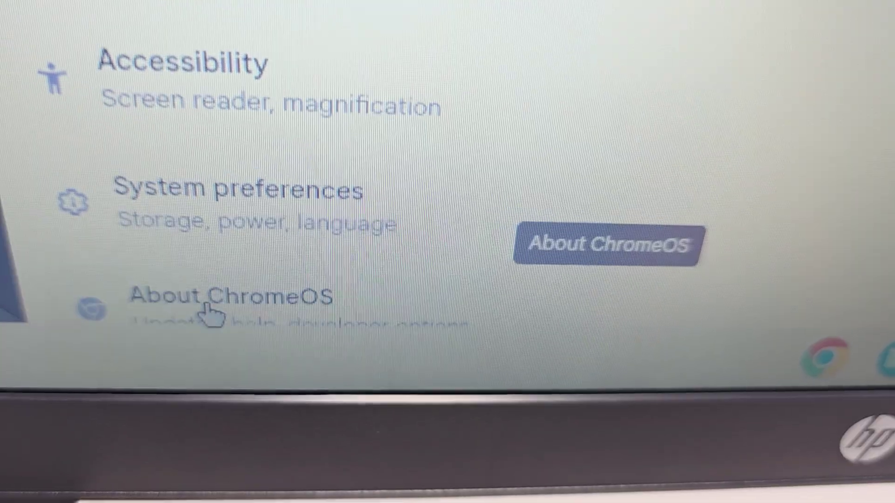
left_click(154, 274)
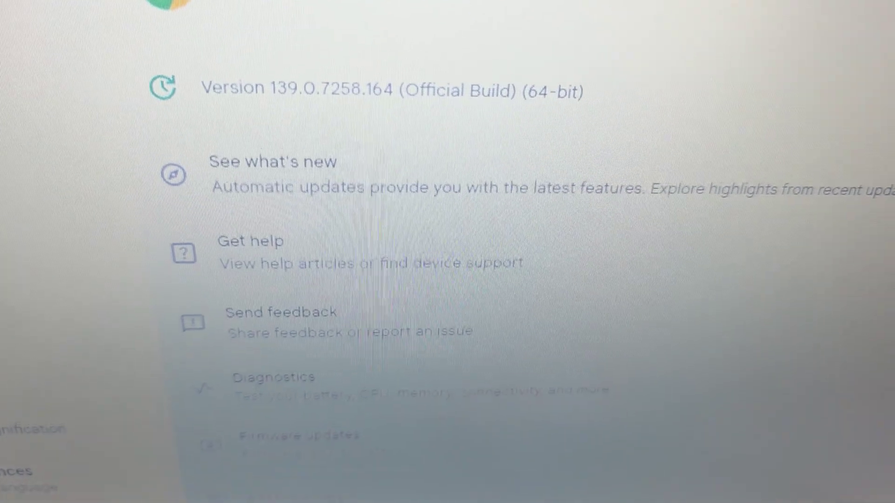